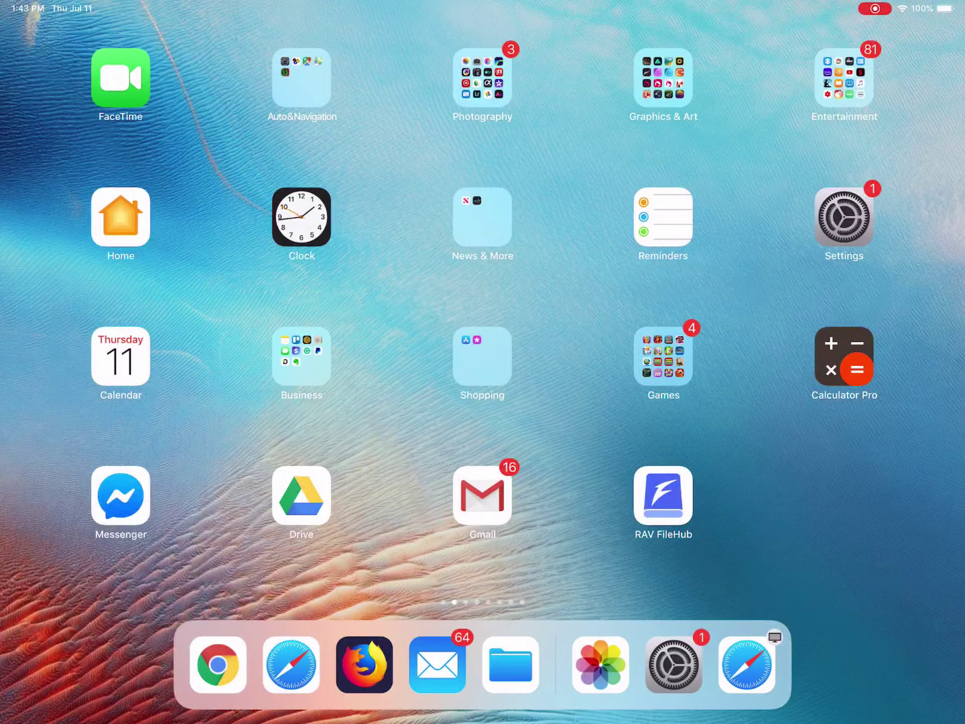
# - Open Settings and view the Wi-Fi page, which shows Wi-Fi on and connected
pyautogui.click(845, 217)
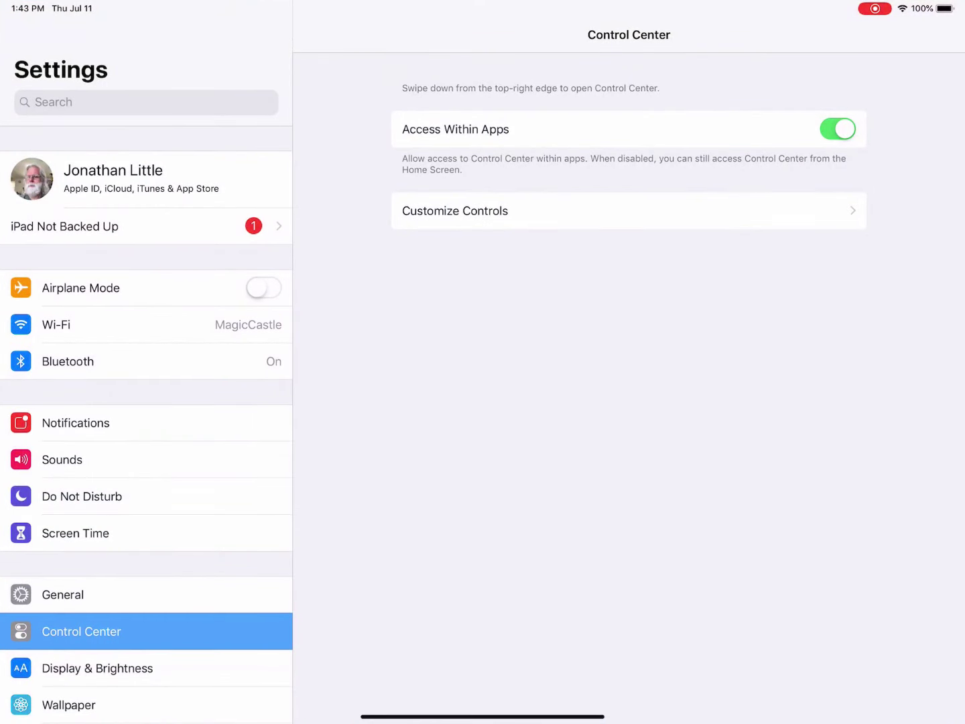
pyautogui.click(56, 325)
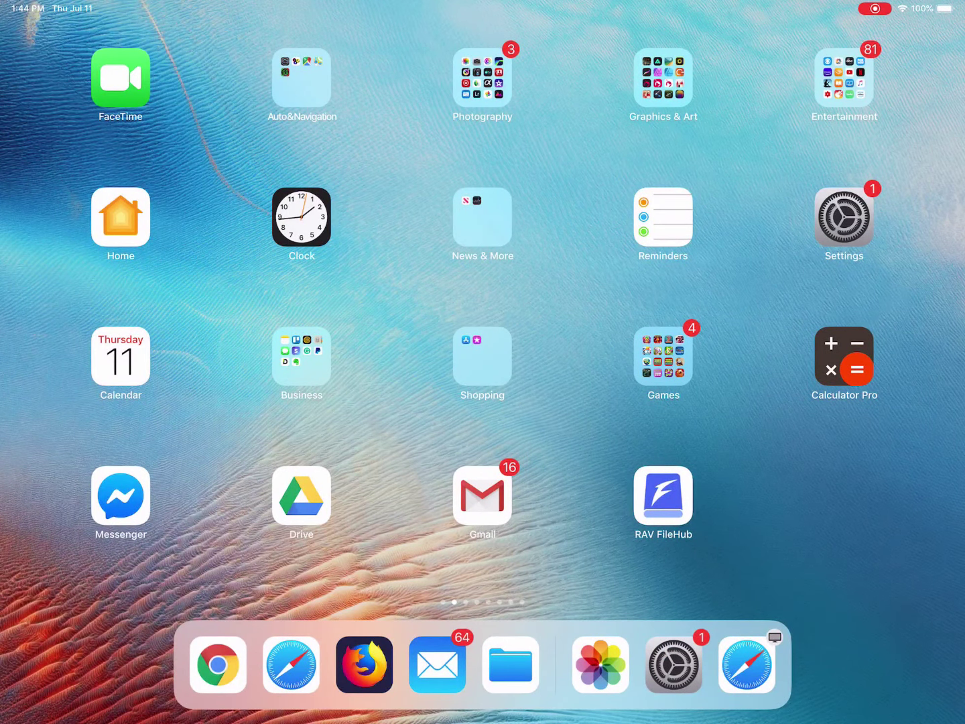
pyautogui.moveTo(679, 362); pyautogui.dragTo(227, 362)
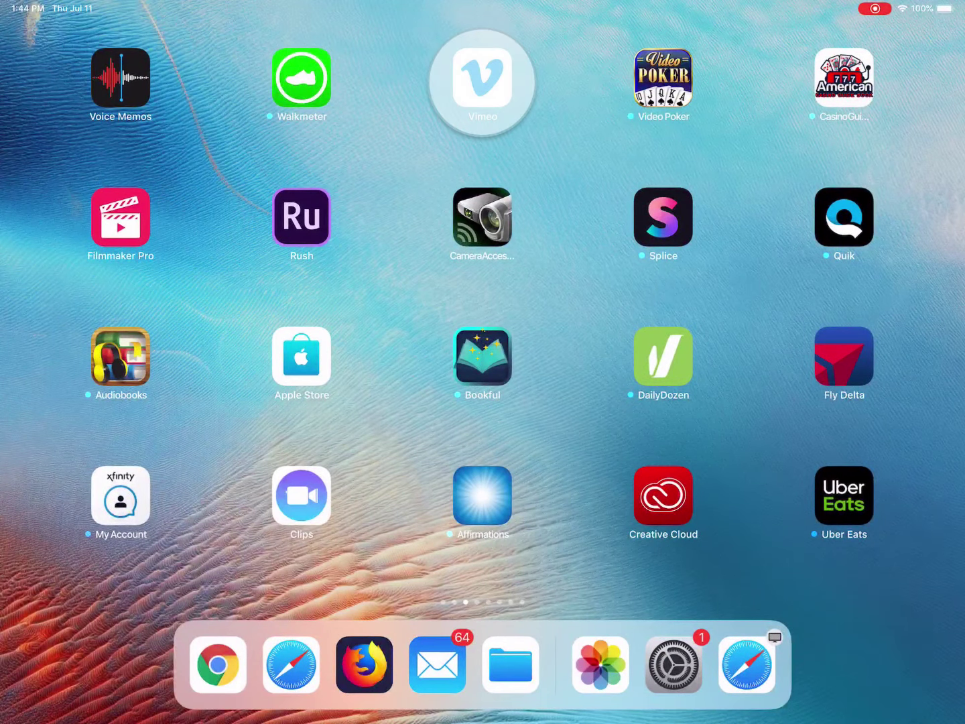
pyautogui.click(491, 82)
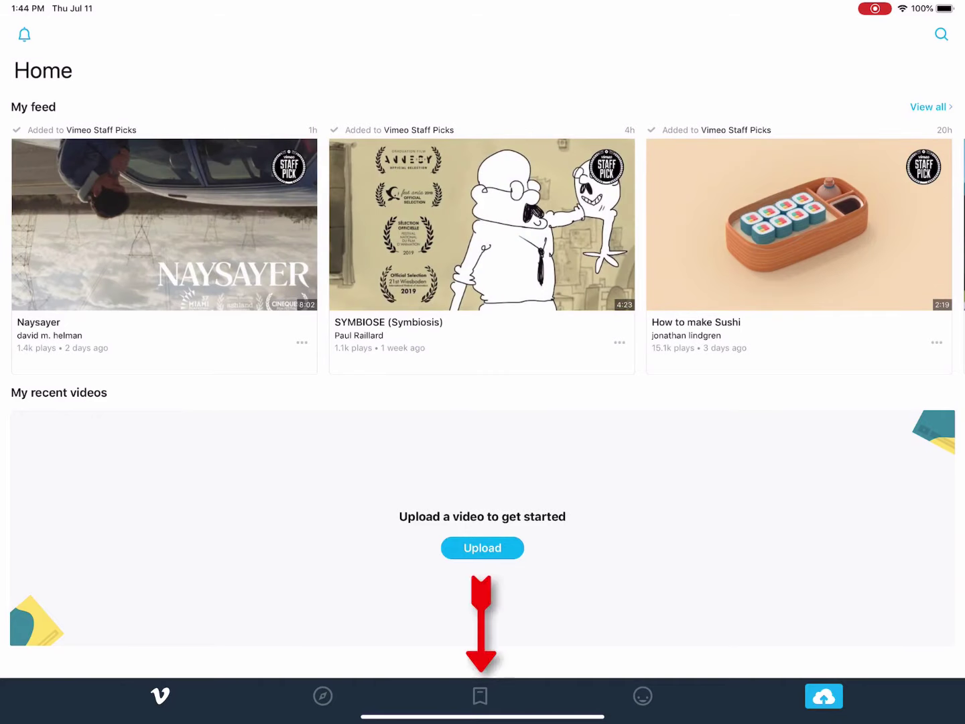
pyautogui.click(479, 695)
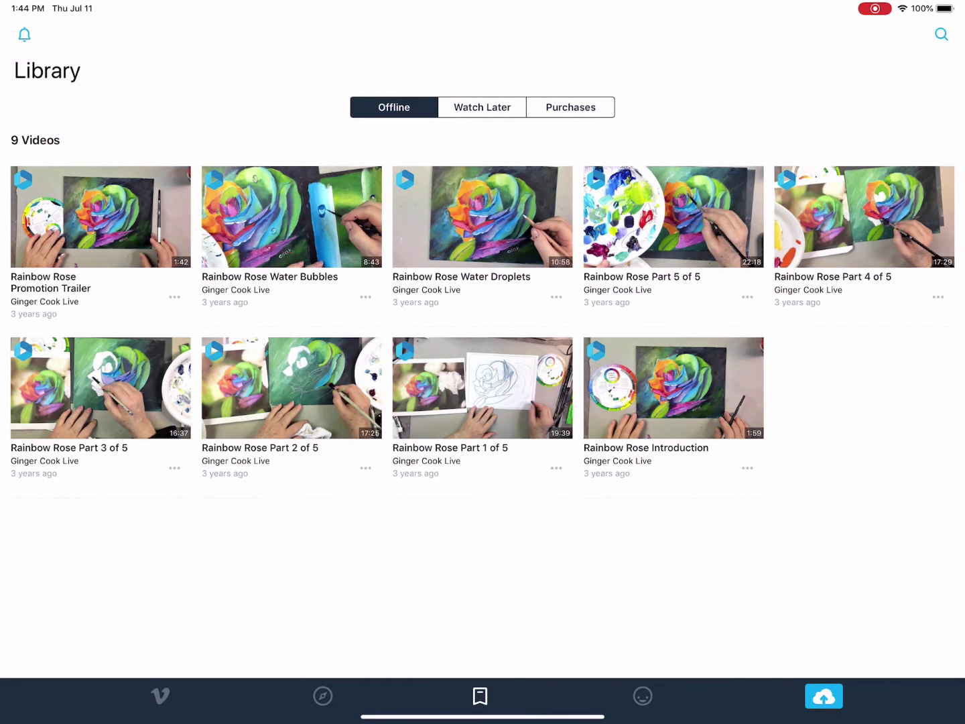
pyautogui.click(481, 107)
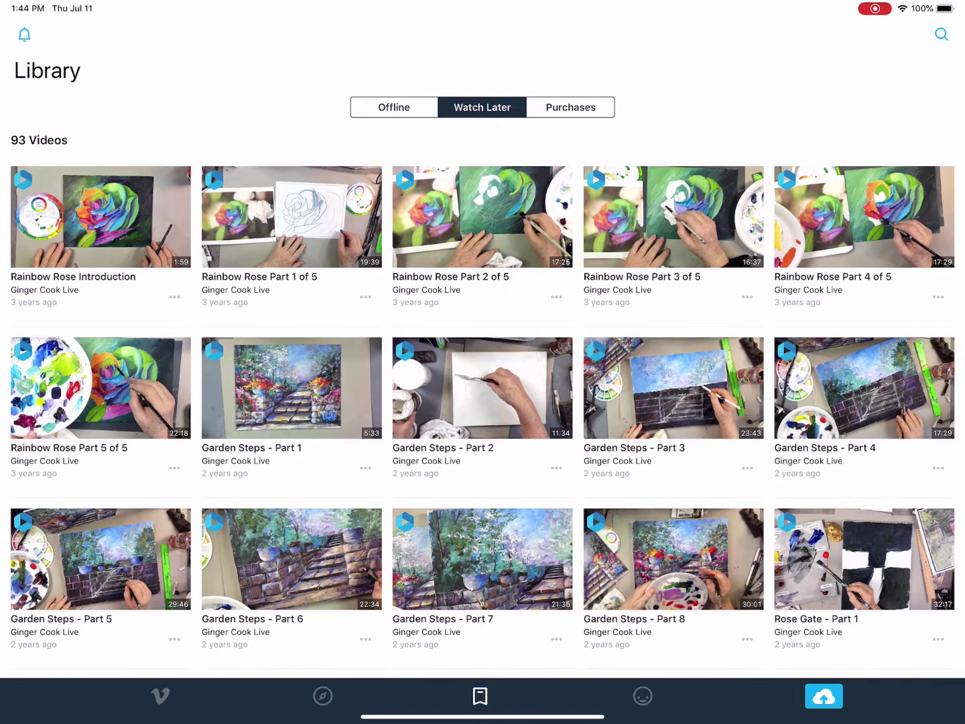
pyautogui.click(571, 108)
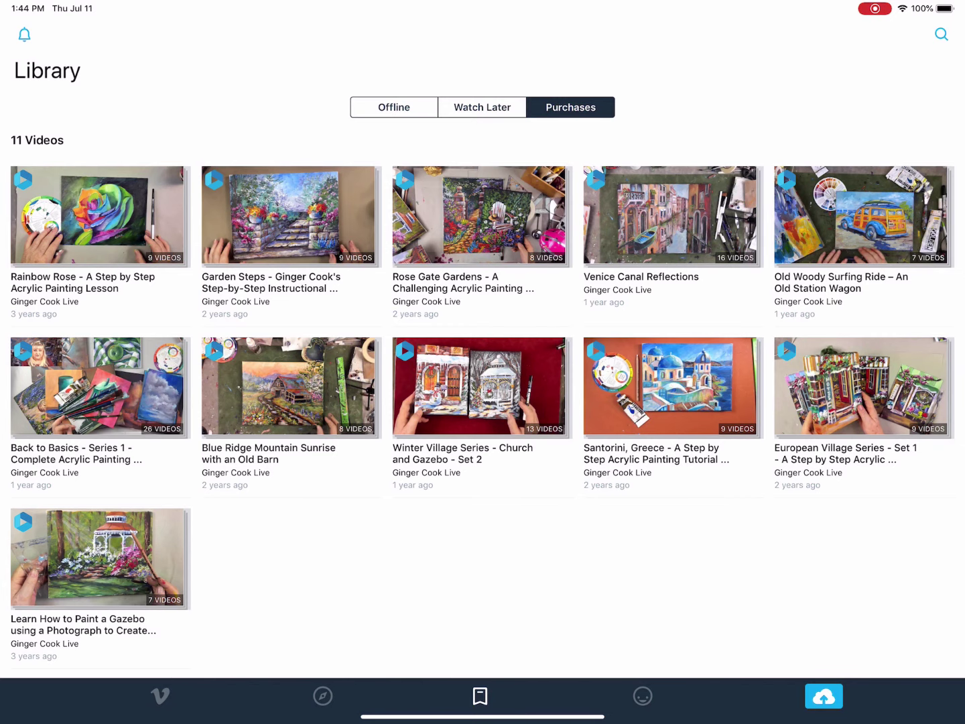
pyautogui.click(394, 106)
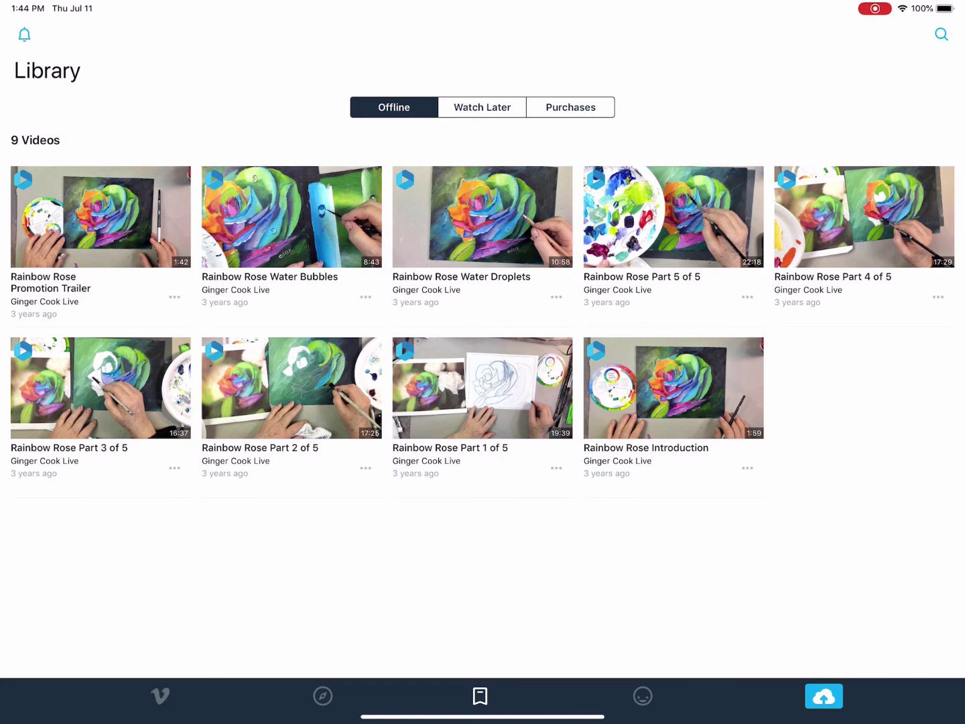
# - Make Garden Steps - Introduction available offline from the purchased series and confirm it in Offline
pyautogui.click(571, 107)
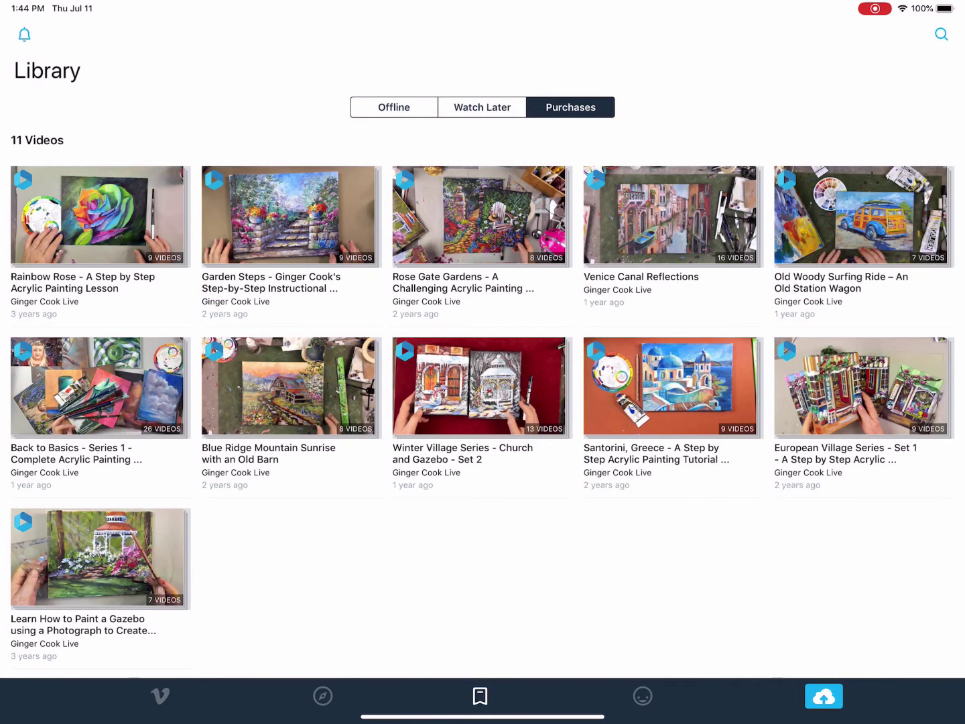
pyautogui.click(291, 227)
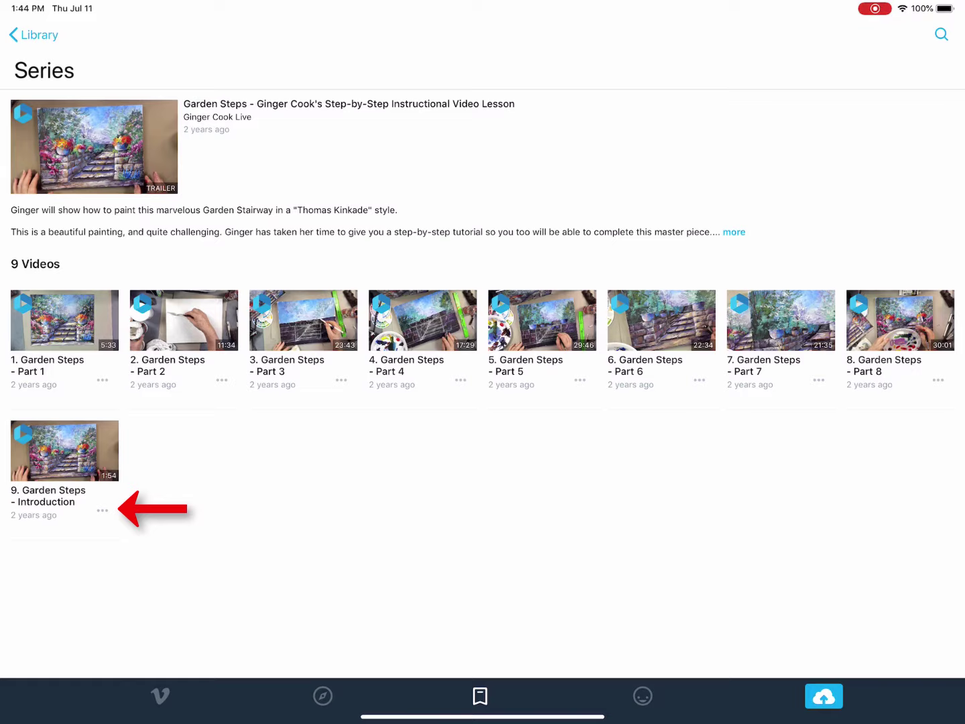
pyautogui.click(102, 511)
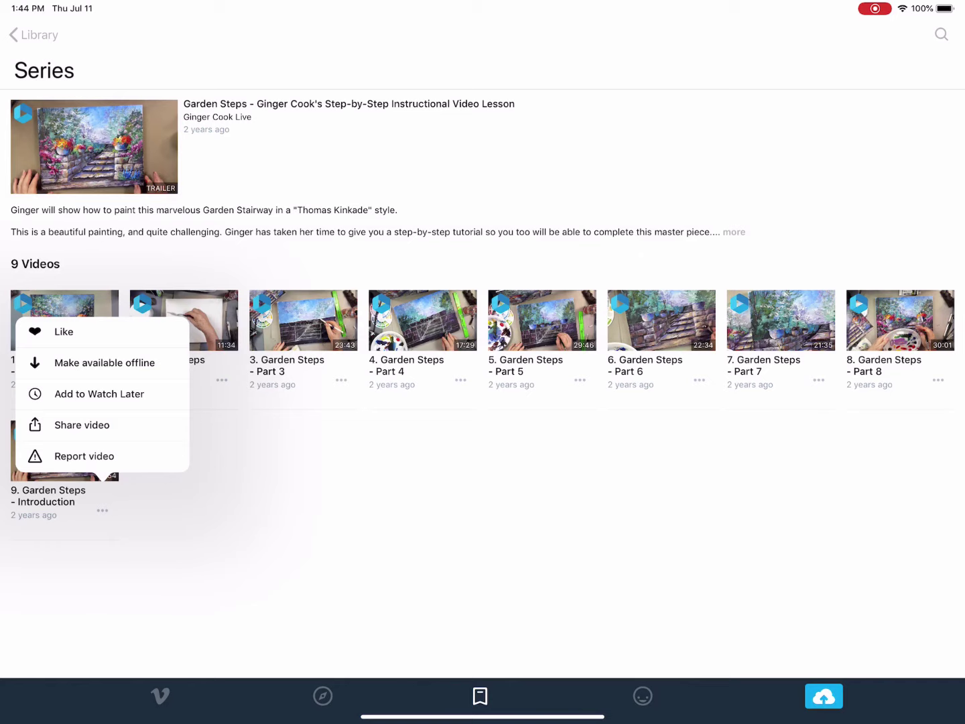
pyautogui.click(104, 363)
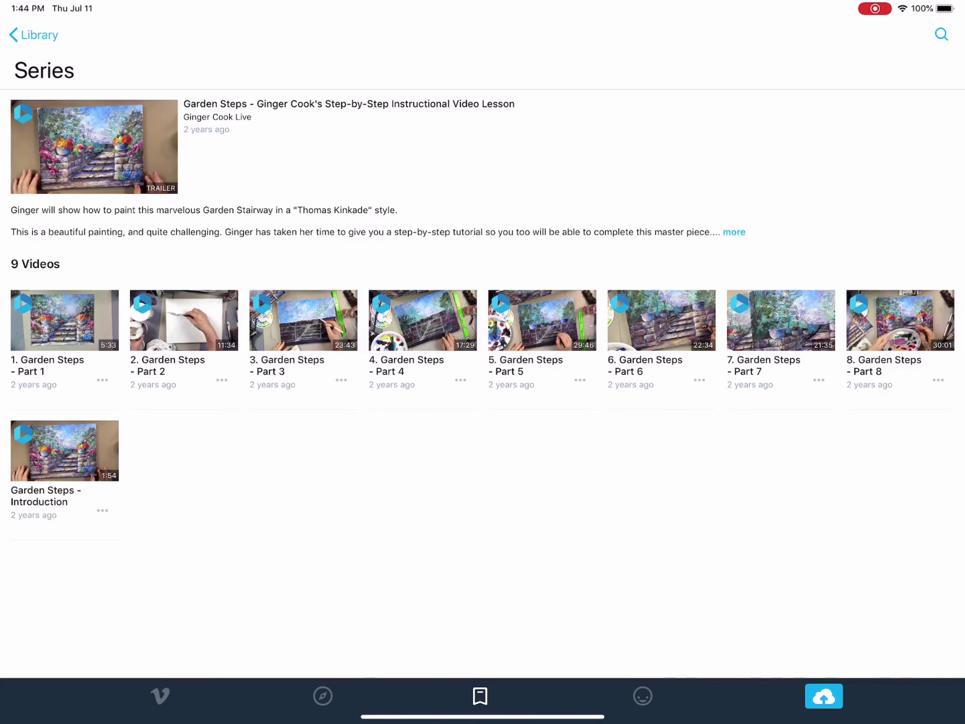
pyautogui.click(34, 35)
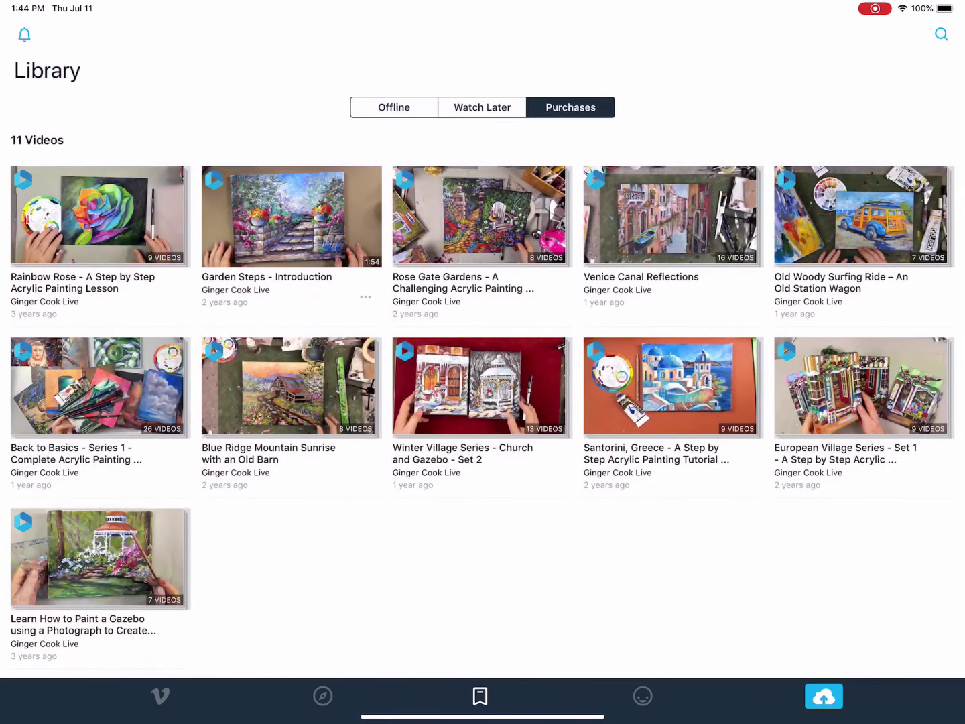
pyautogui.click(394, 107)
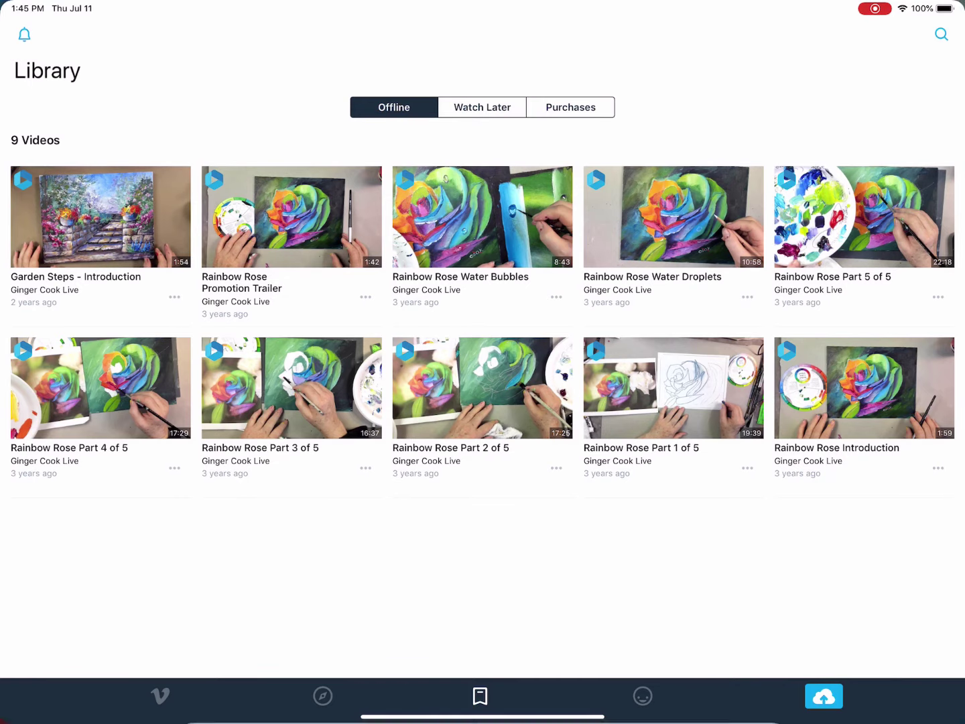
# - Close the Vimeo, Settings and Photos apps from the app switcher
pyautogui.moveTo(483, 716); pyautogui.dragTo(483, 453)
pyautogui.moveTo(483, 715); pyautogui.dragTo(483, 377)
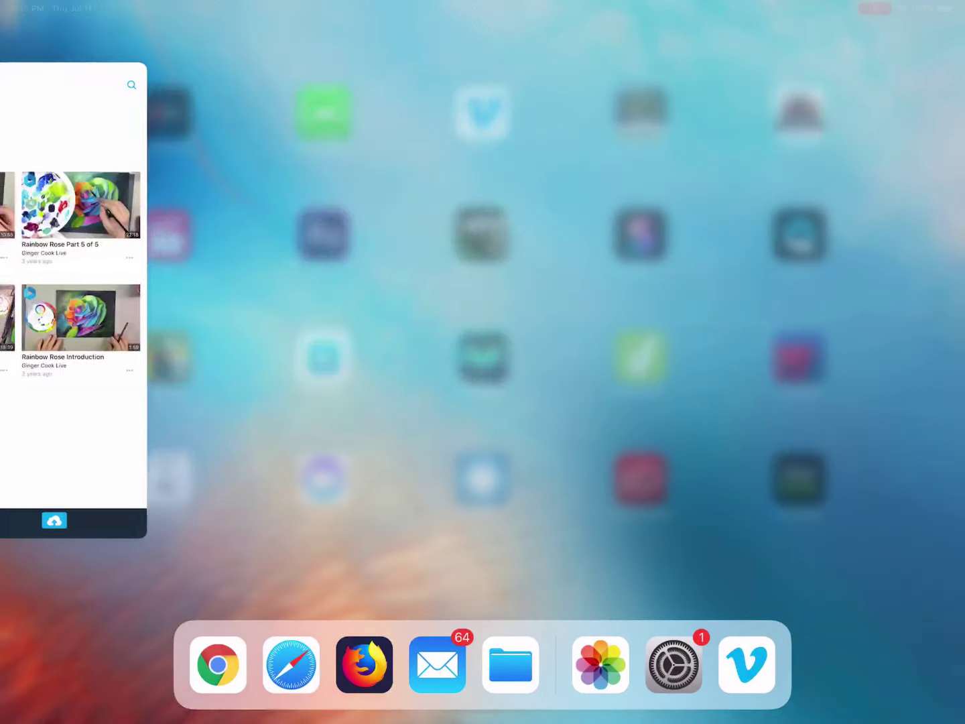
pyautogui.moveTo(776, 181); pyautogui.dragTo(777, 15)
pyautogui.moveTo(777, 226); pyautogui.dragTo(777, 15)
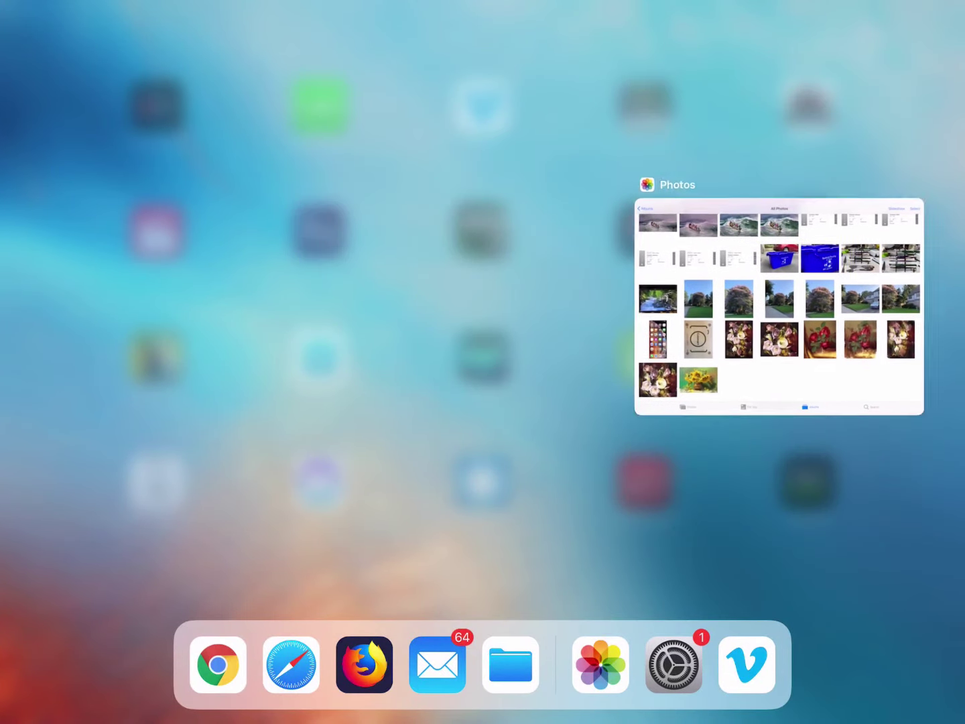
pyautogui.moveTo(781, 302); pyautogui.dragTo(781, 15)
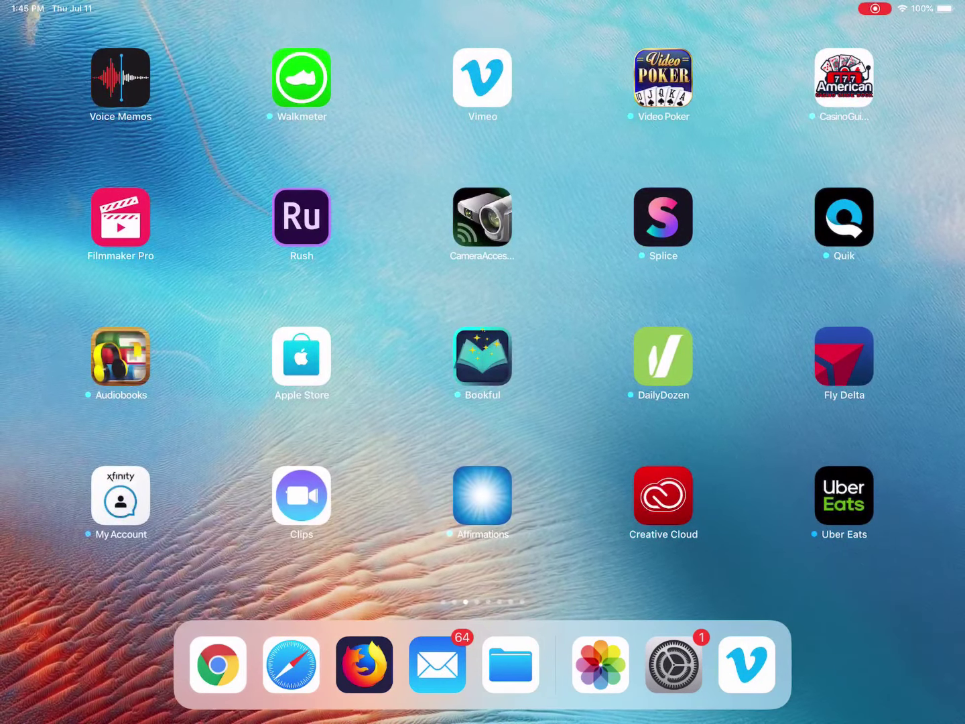
# - Switch Wi-Fi off in Settings and go back to the Home Screen
pyautogui.click(674, 665)
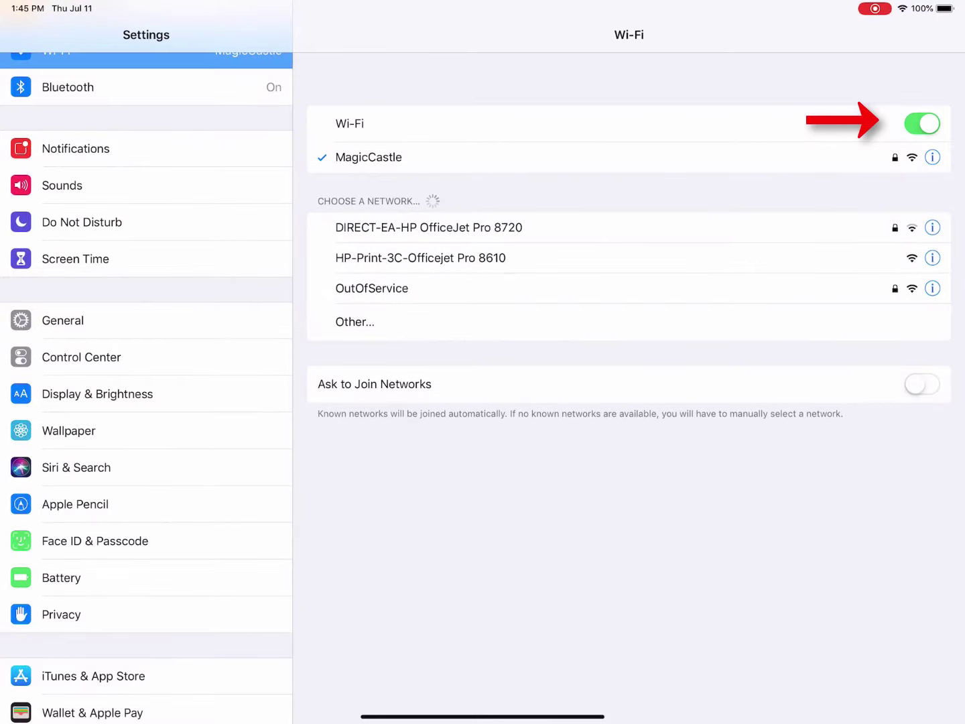
pyautogui.click(922, 123)
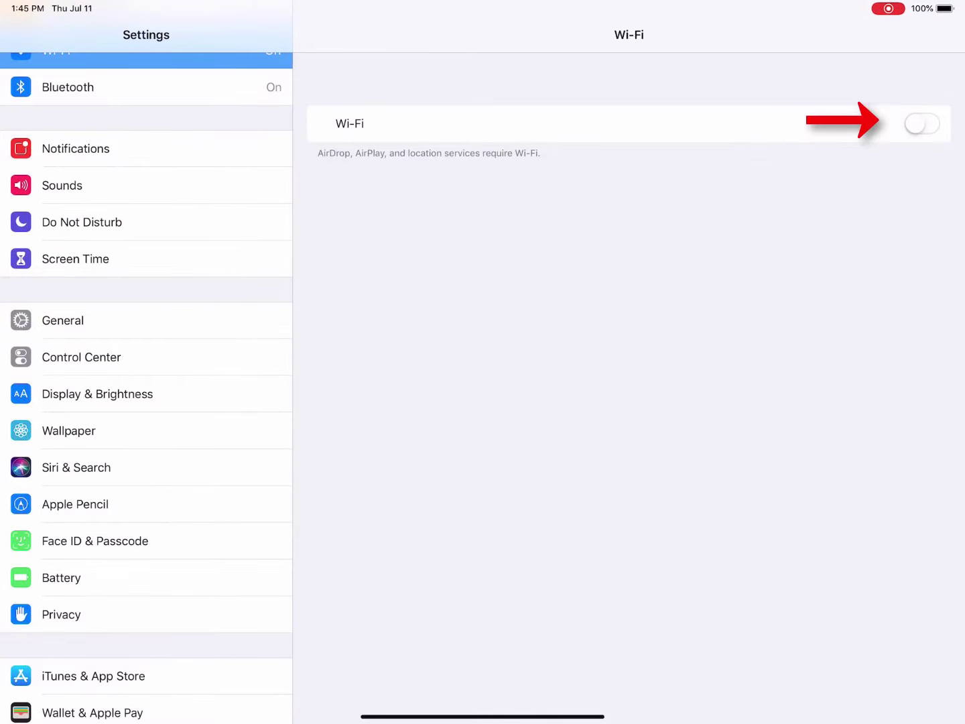
pyautogui.press('super+h')
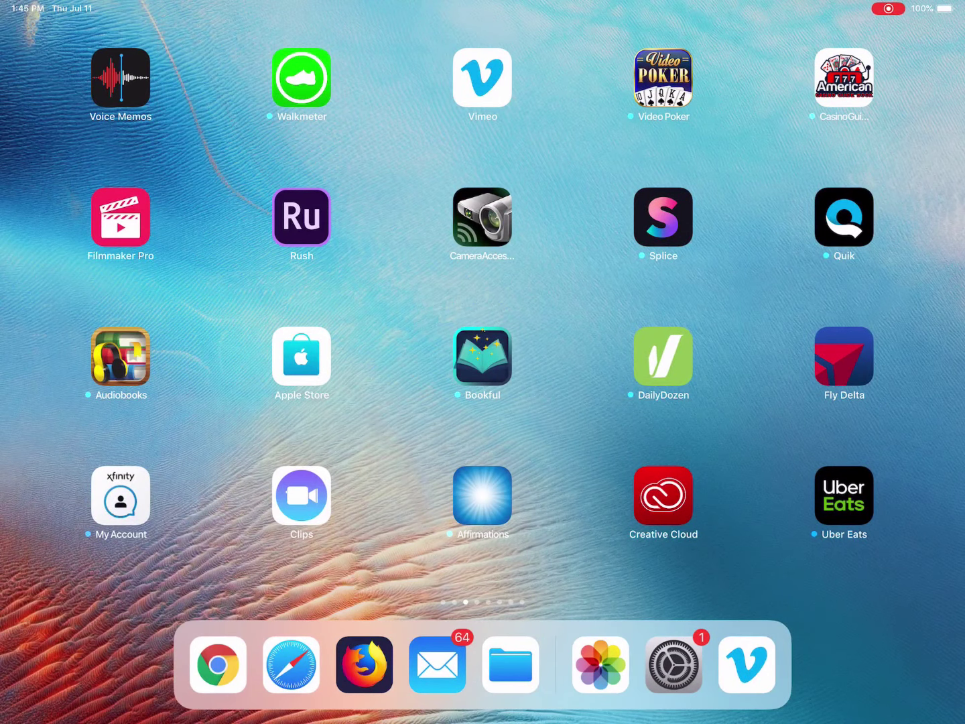
# - Open the BGR article in Chrome, see the No internet error, and return home
pyautogui.click(218, 664)
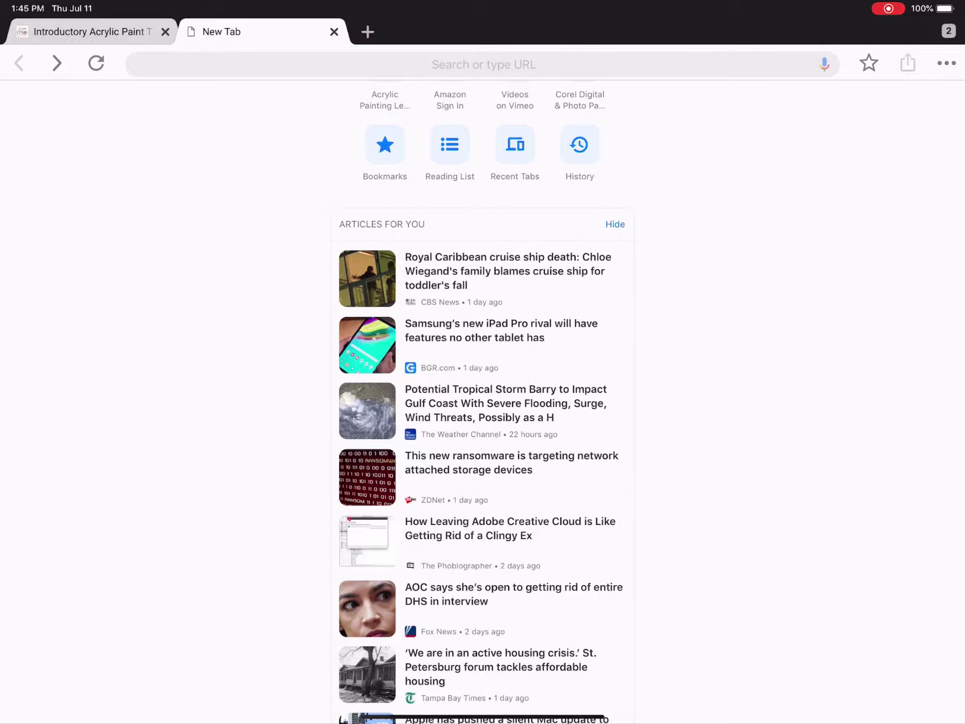
pyautogui.click(502, 330)
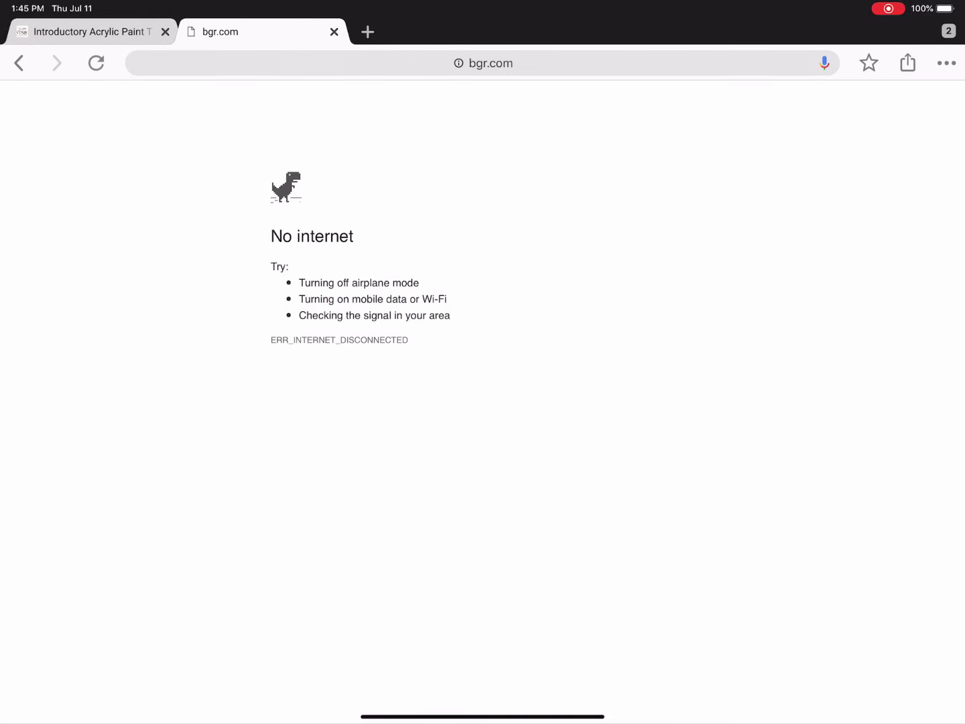
pyautogui.moveTo(483, 716); pyautogui.dragTo(483, 452)
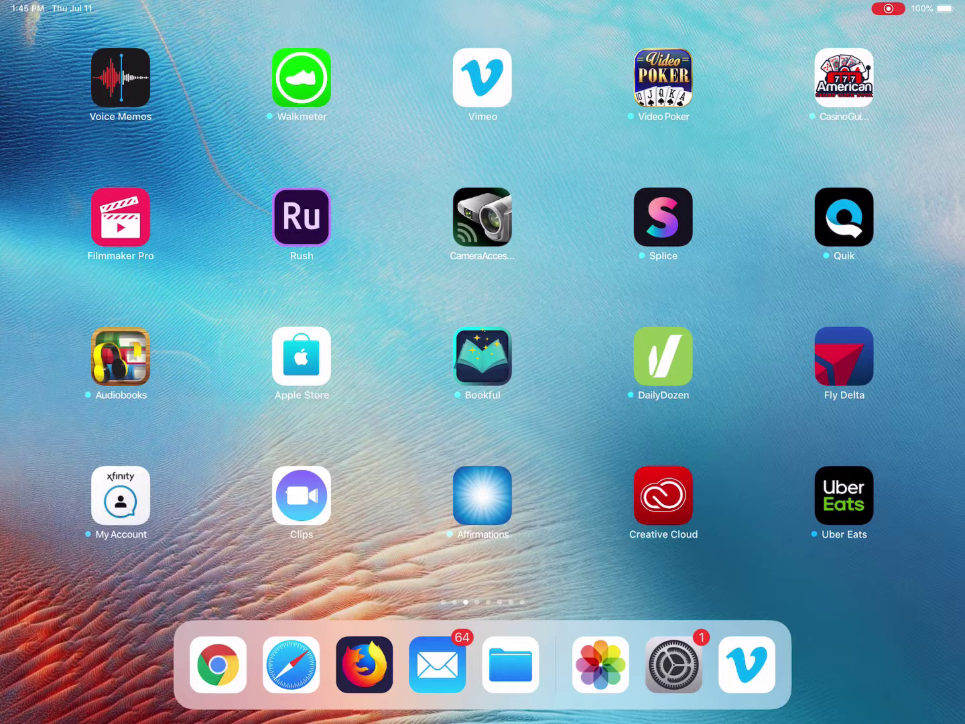
# - In Vimeo's Library, check Watch Later and Purchases, then show the ten Offline videos
pyautogui.click(483, 78)
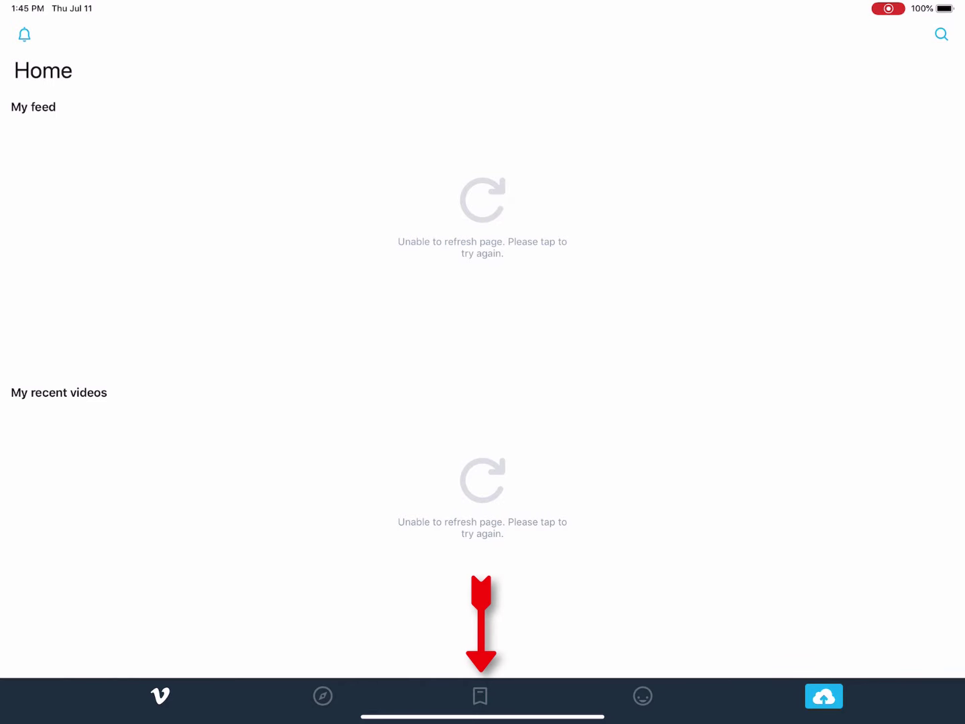
pyautogui.click(480, 697)
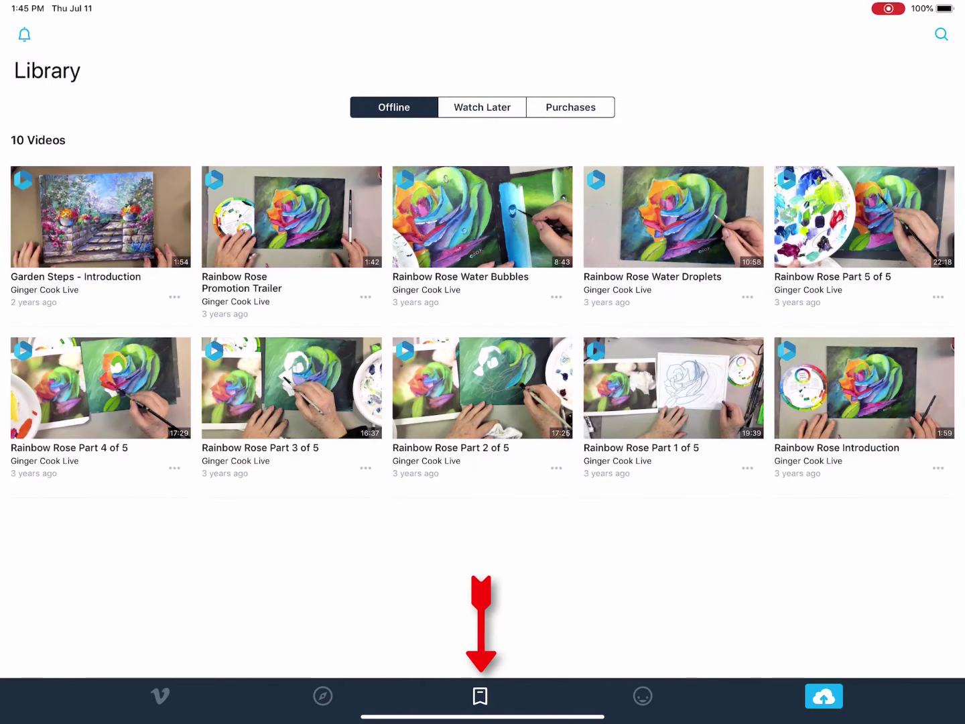
pyautogui.click(482, 106)
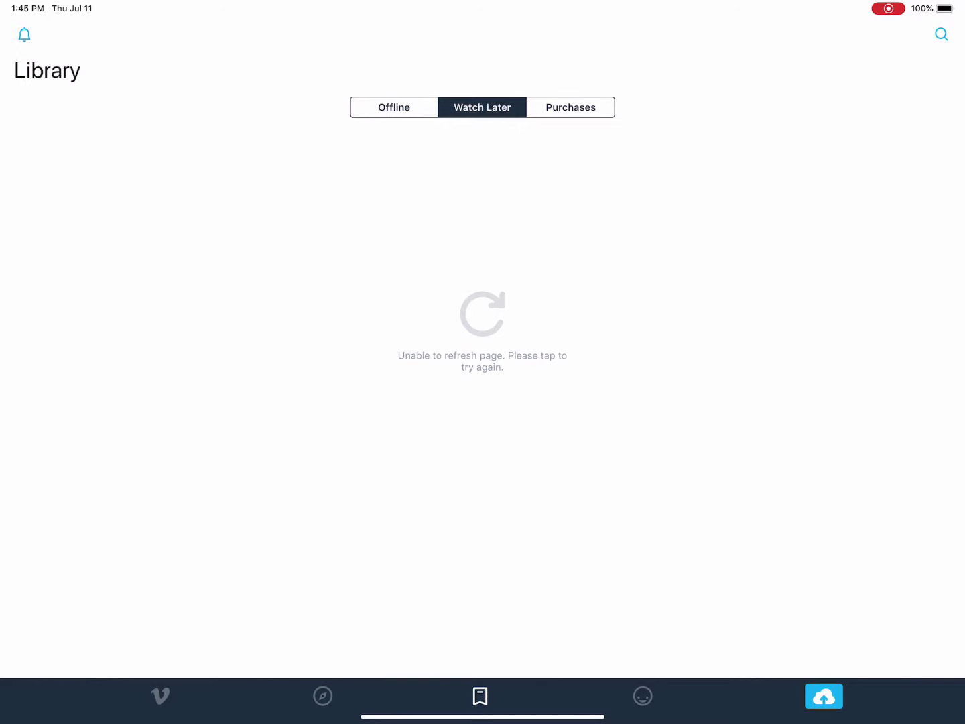
pyautogui.click(570, 107)
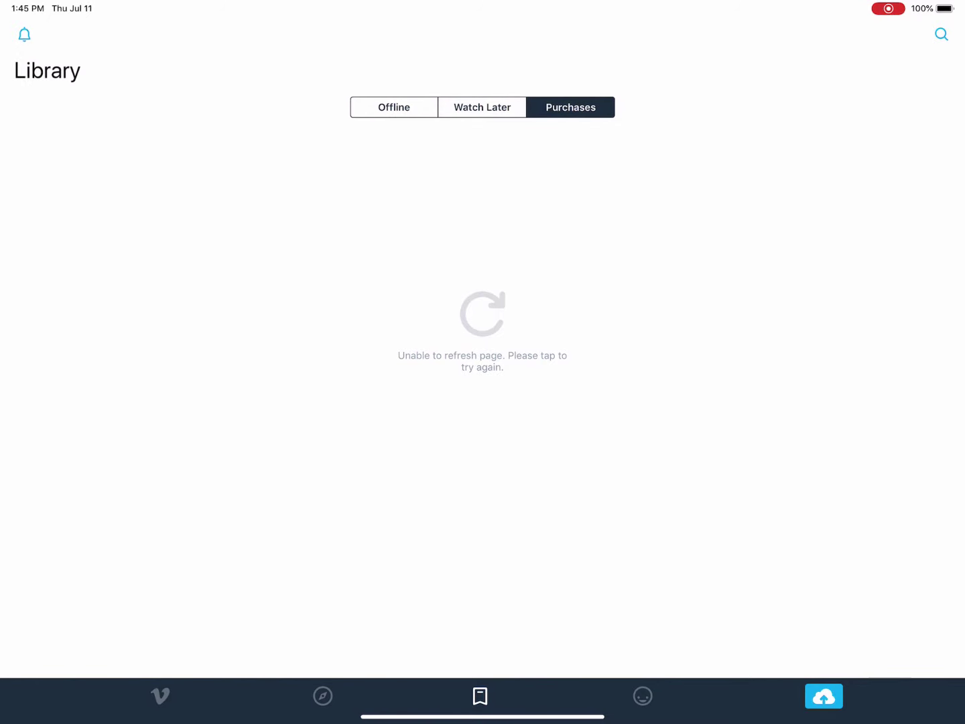
pyautogui.click(394, 107)
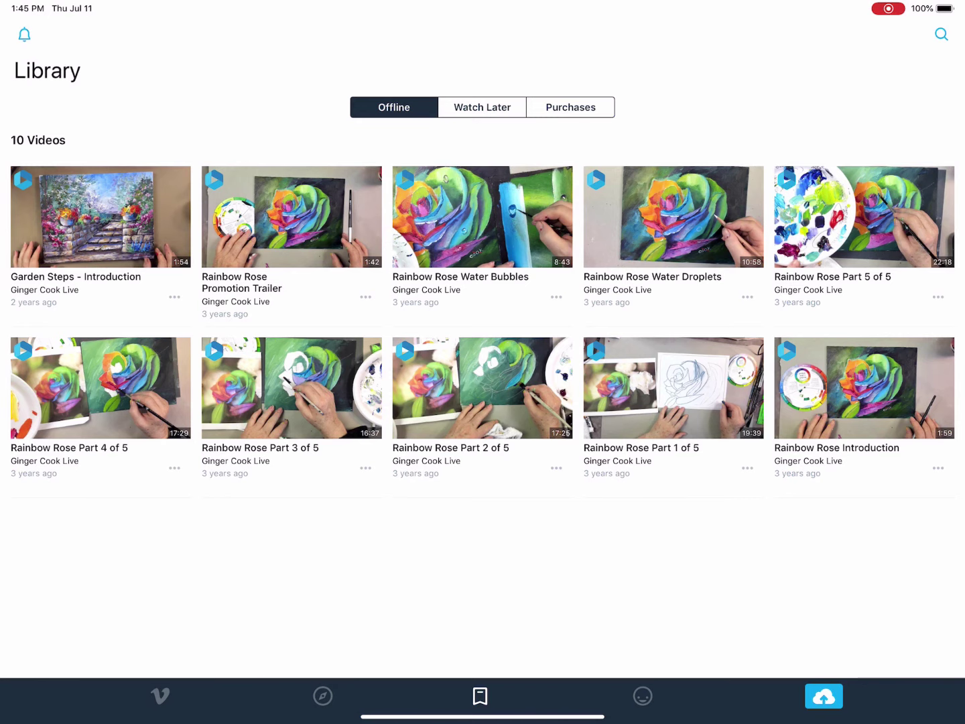
pyautogui.click(101, 216)
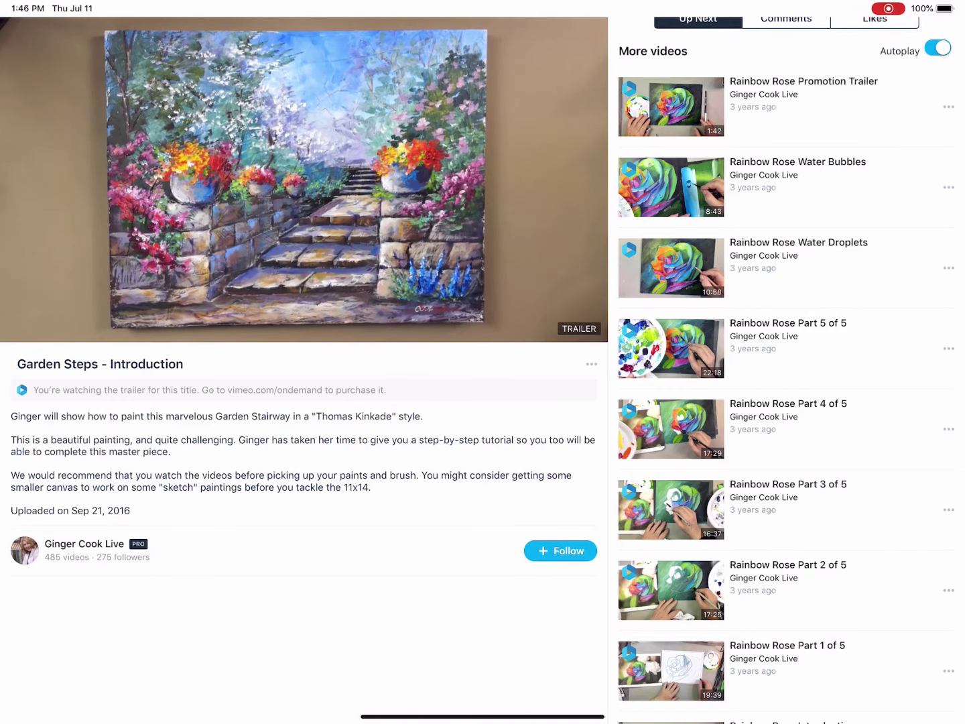
pyautogui.click(593, 326)
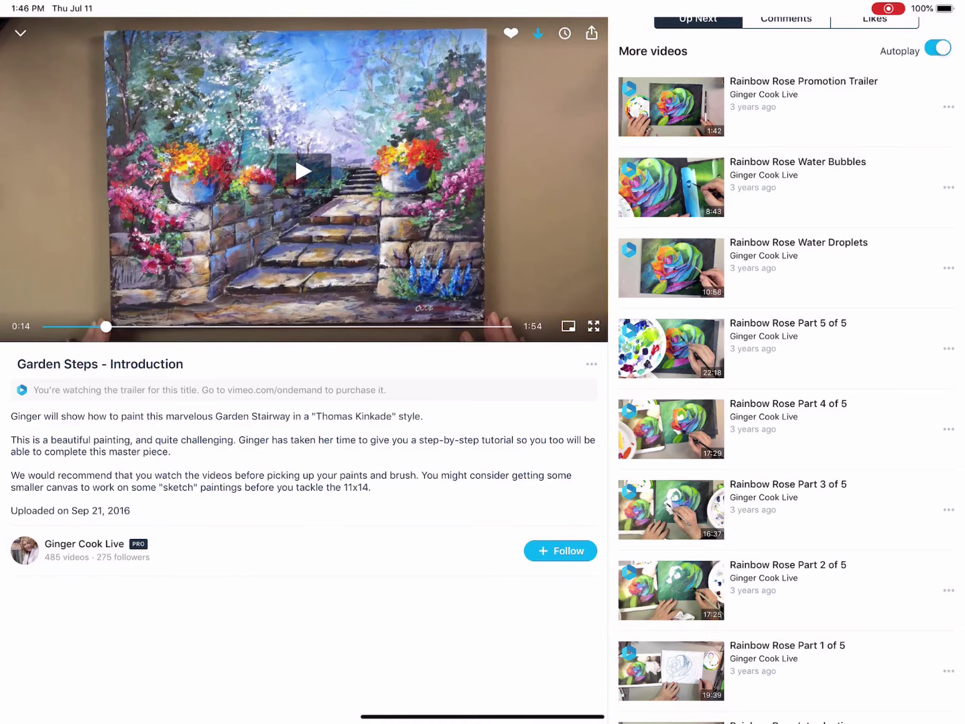
pyautogui.click(20, 34)
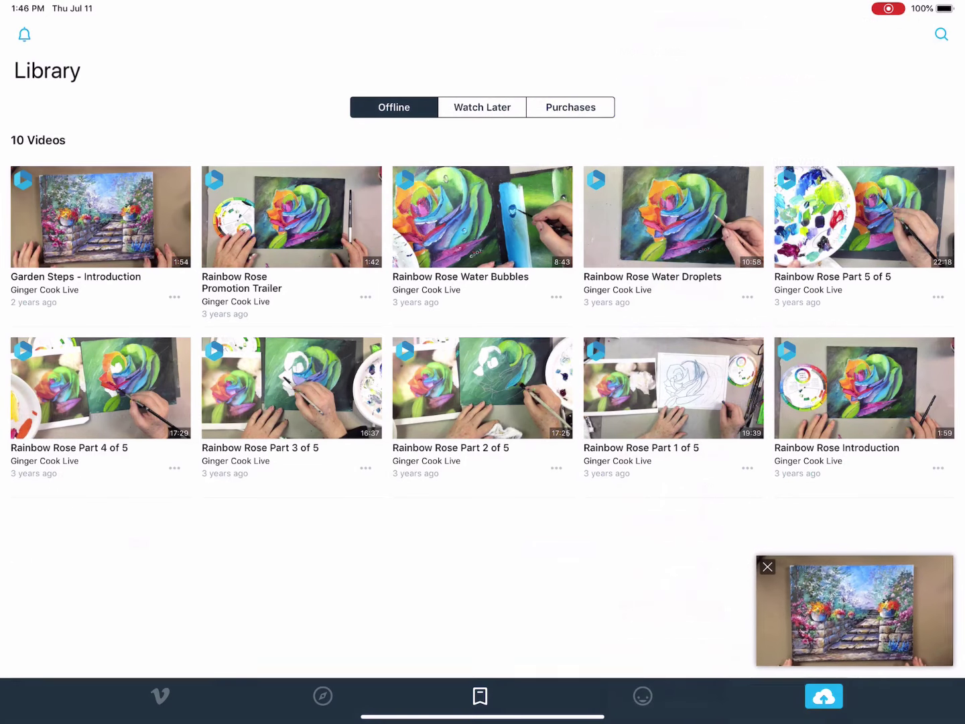
pyautogui.click(771, 569)
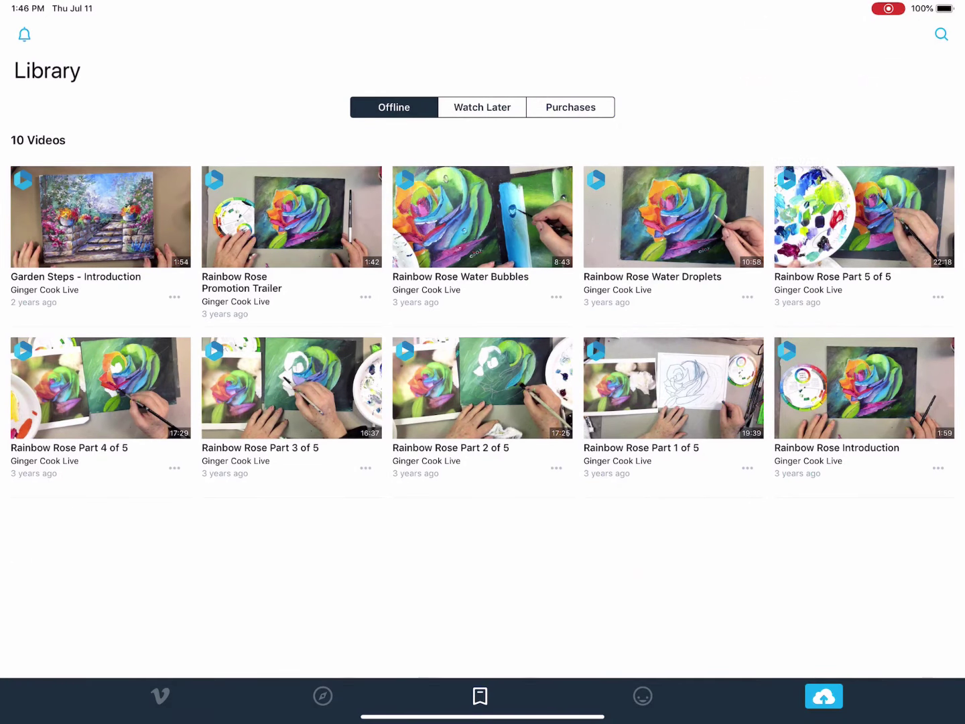
pyautogui.click(468, 453)
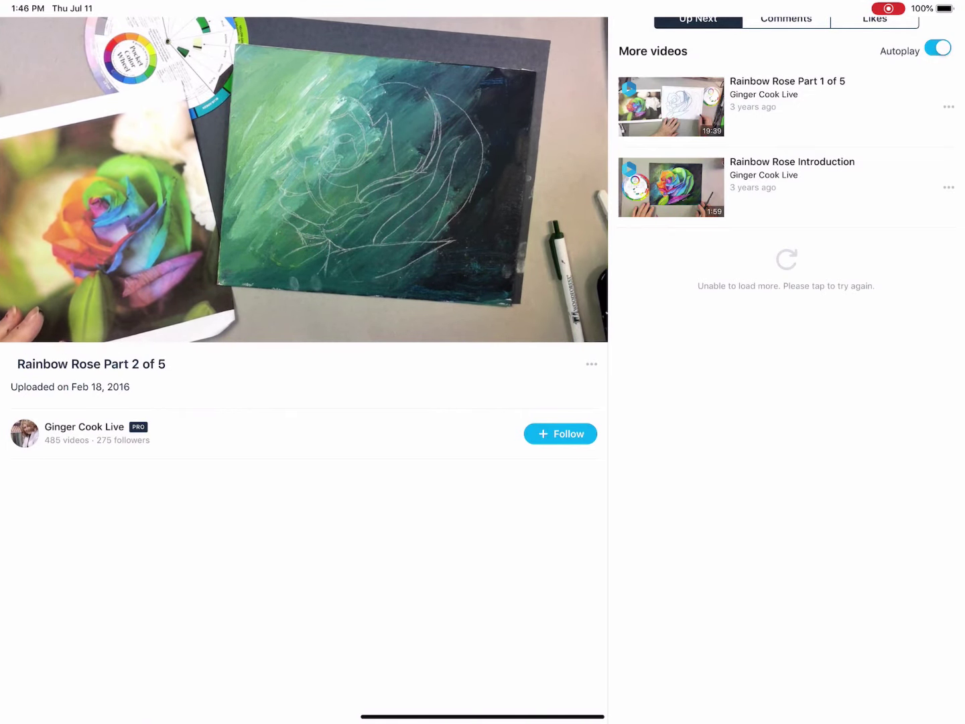
pyautogui.click(301, 181)
pyautogui.click(18, 32)
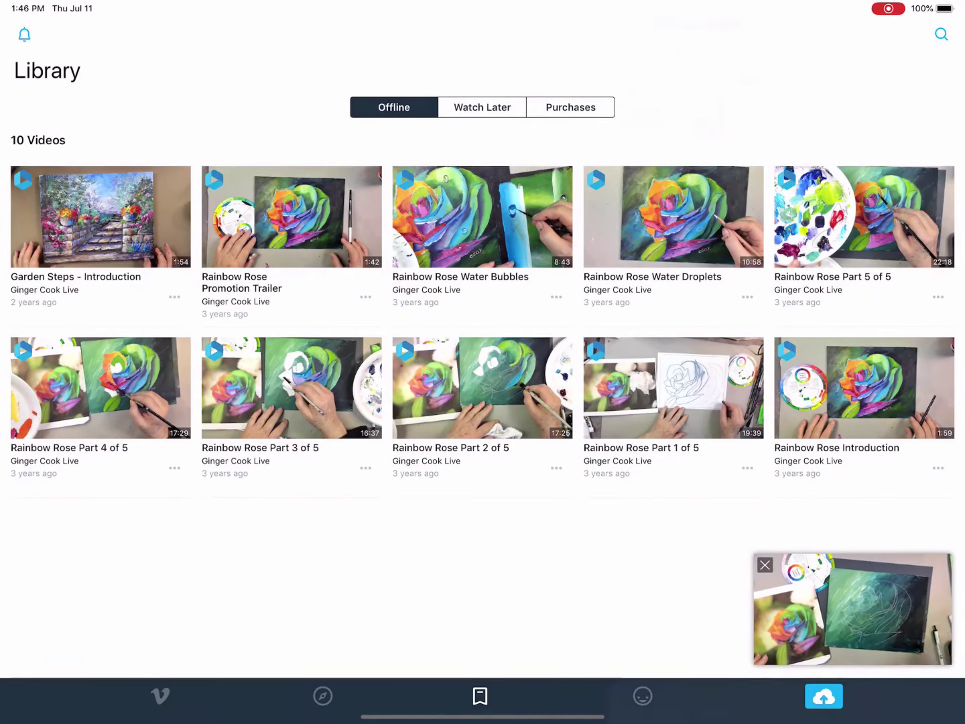
pyautogui.click(765, 565)
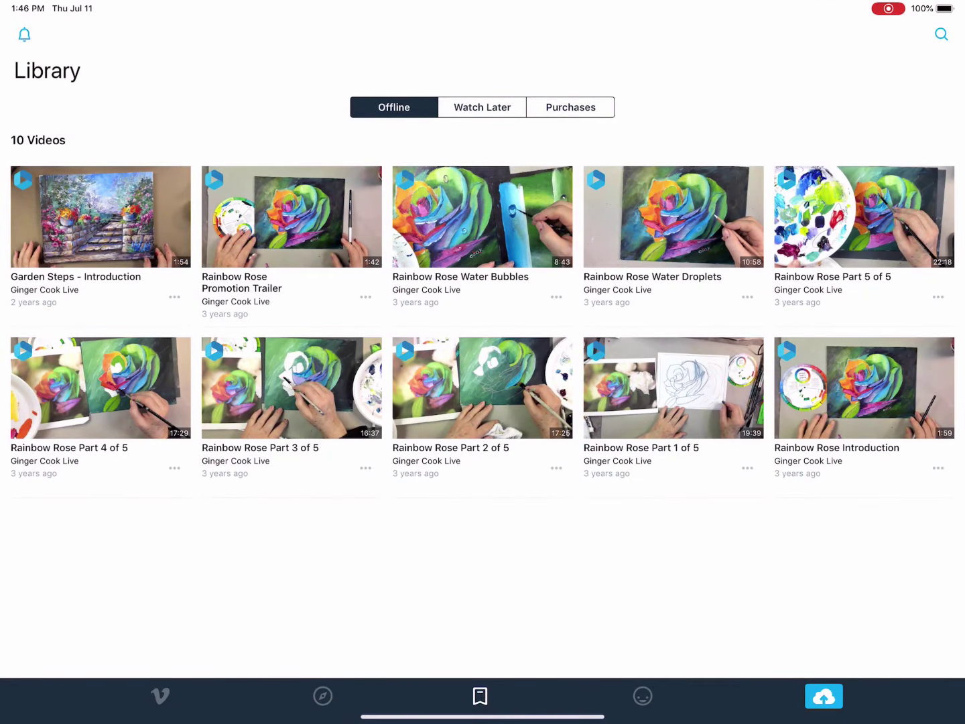